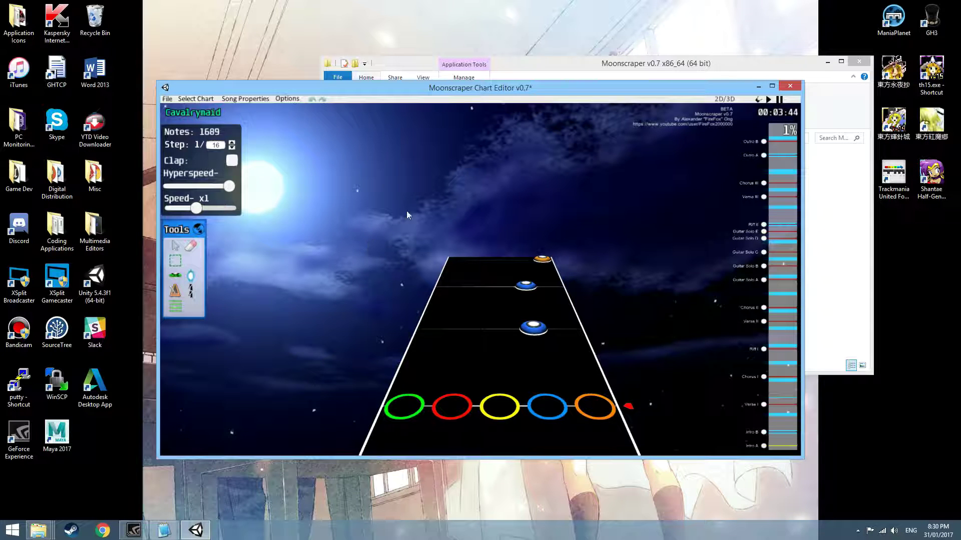
- Try moving the farther blue note to another lane and position, undoing and redoing the move
{"action": "left_click_drag", "start_coordinate": [525, 286], "coordinate": [480, 335]}
{"action": "key", "text": "ctrl+z"}
{"action": "key", "text": "ctrl+y"}
{"action": "key", "text": "ctrl+z"}
{"action": "key", "text": "ctrl+y"}
{"action": "key", "text": "ctrl+z"}
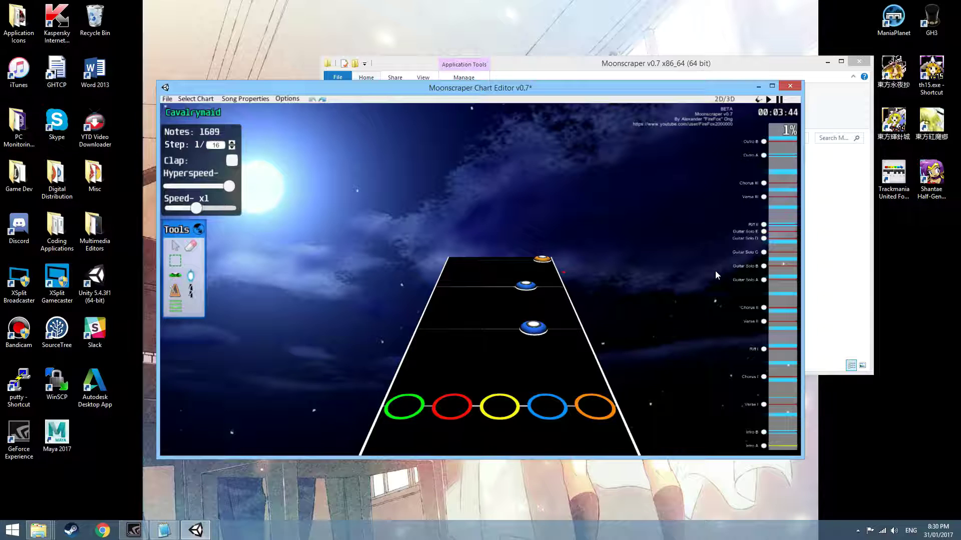
- Jump to the Verse 1 section marker and play the chart from there
{"action": "left_click", "coordinate": [764, 405]}
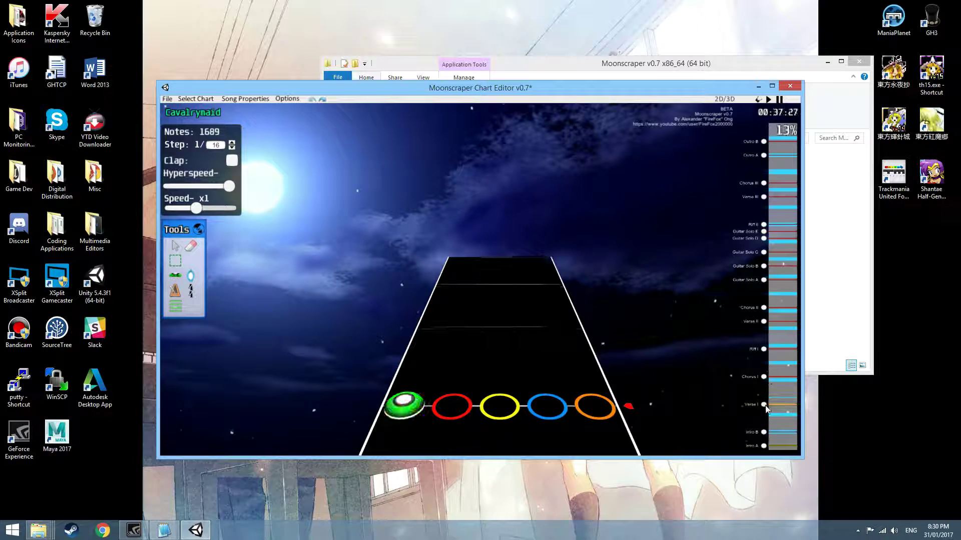
{"action": "key", "text": "space"}
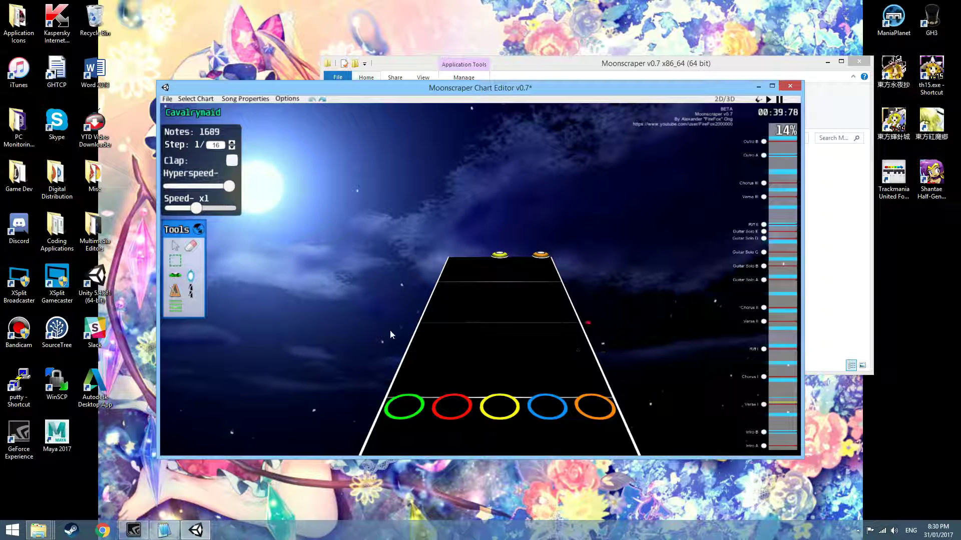
- Try playback speeds of x2 and x0.25, ending on x2
{"action": "left_click_drag", "start_coordinate": [199, 208], "coordinate": [231, 209]}
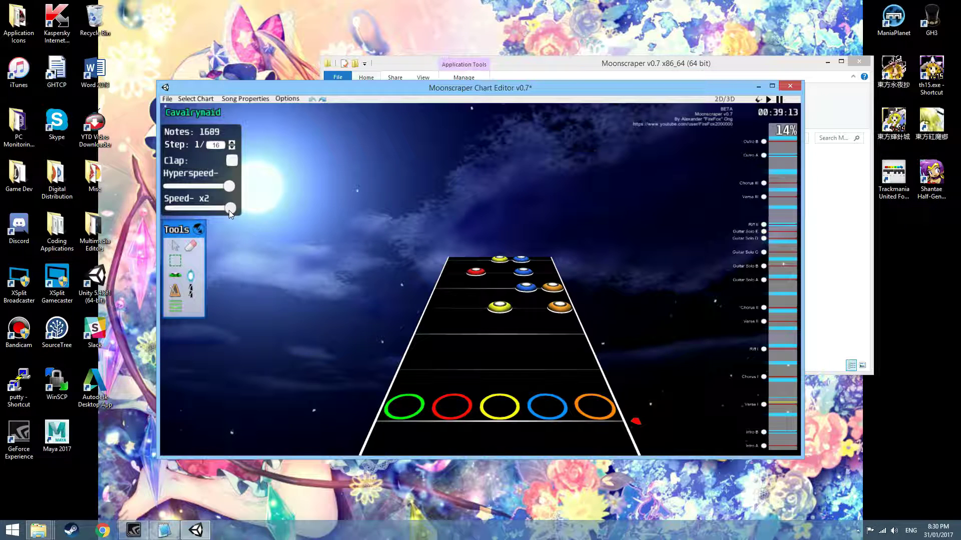
{"action": "left_click_drag", "start_coordinate": [229, 210], "coordinate": [169, 211]}
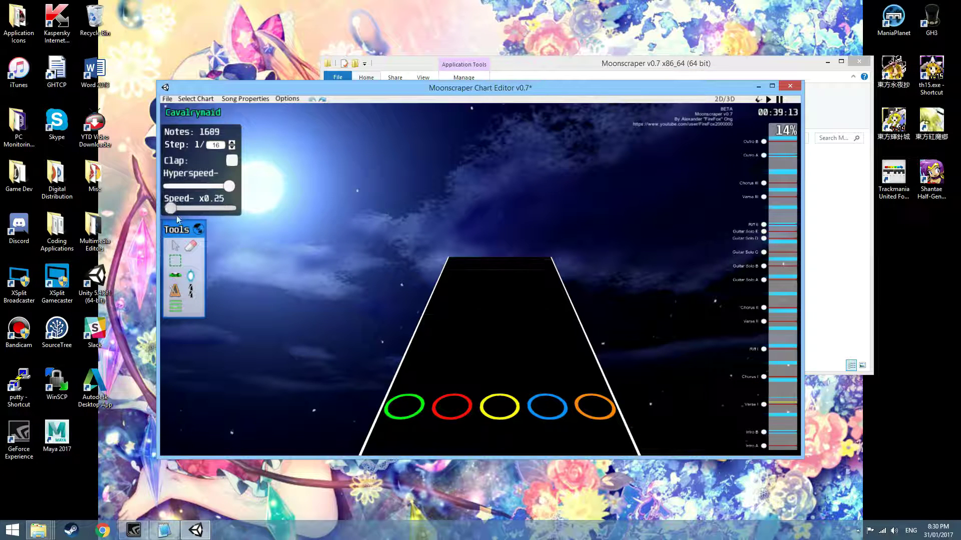
{"action": "left_click_drag", "start_coordinate": [166, 211], "coordinate": [233, 209]}
- Play a short passage of the chart at double speed and stop playback
{"action": "scroll", "coordinate": [440, 346], "scroll_direction": "down", "scroll_amount": 4}
{"action": "scroll", "coordinate": [548, 313], "scroll_direction": "up", "scroll_amount": 2}
{"action": "scroll", "coordinate": [512, 293], "scroll_direction": "down", "scroll_amount": 2}
{"action": "key", "text": "space"}
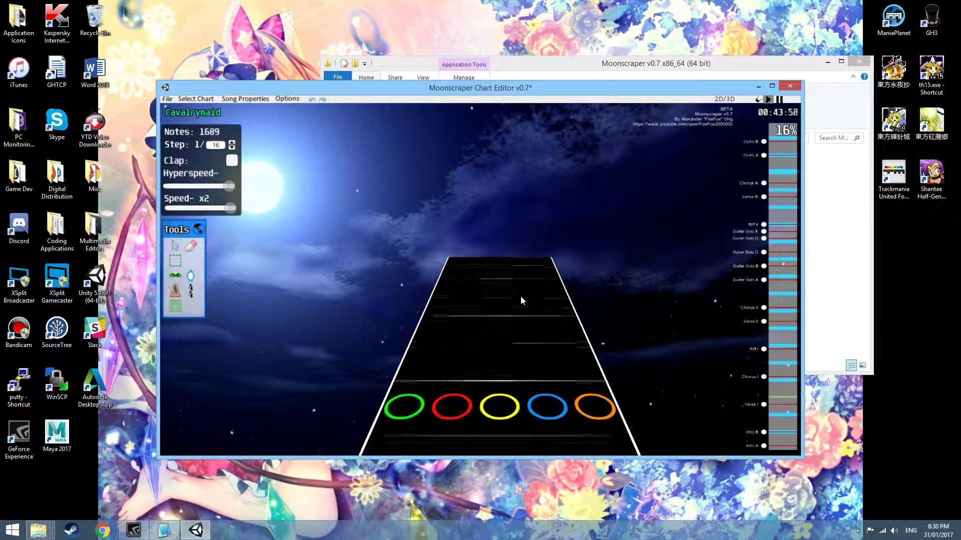
{"action": "key", "text": "space"}
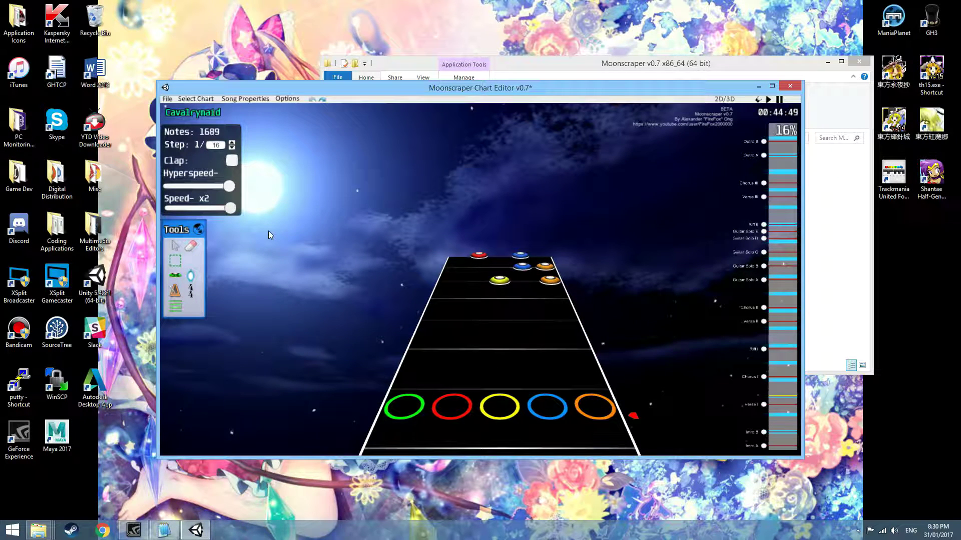
- Reset the playback speed to x1 and check the chords in the Verse 1 passage
{"action": "left_click_drag", "start_coordinate": [229, 208], "coordinate": [195, 207]}
{"action": "scroll", "coordinate": [588, 355], "scroll_direction": "up", "scroll_amount": 4}
{"action": "scroll", "coordinate": [587, 354], "scroll_direction": "down", "scroll_amount": 2}
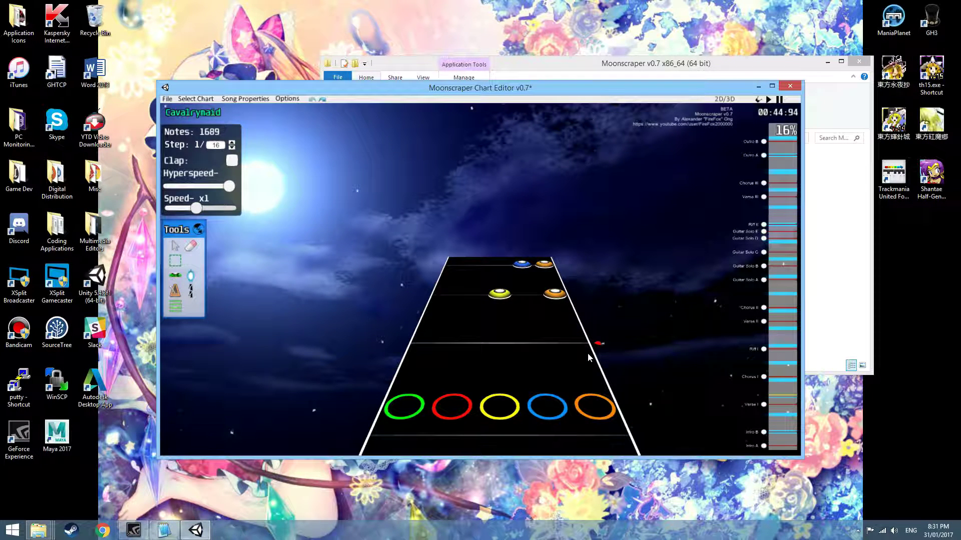
{"action": "scroll", "coordinate": [588, 353], "scroll_direction": "up", "scroll_amount": 6}
{"action": "scroll", "coordinate": [609, 352], "scroll_direction": "down", "scroll_amount": 5}
{"action": "scroll", "coordinate": [622, 352], "scroll_direction": "up", "scroll_amount": 5}
{"action": "scroll", "coordinate": [623, 357], "scroll_direction": "up", "scroll_amount": 4}
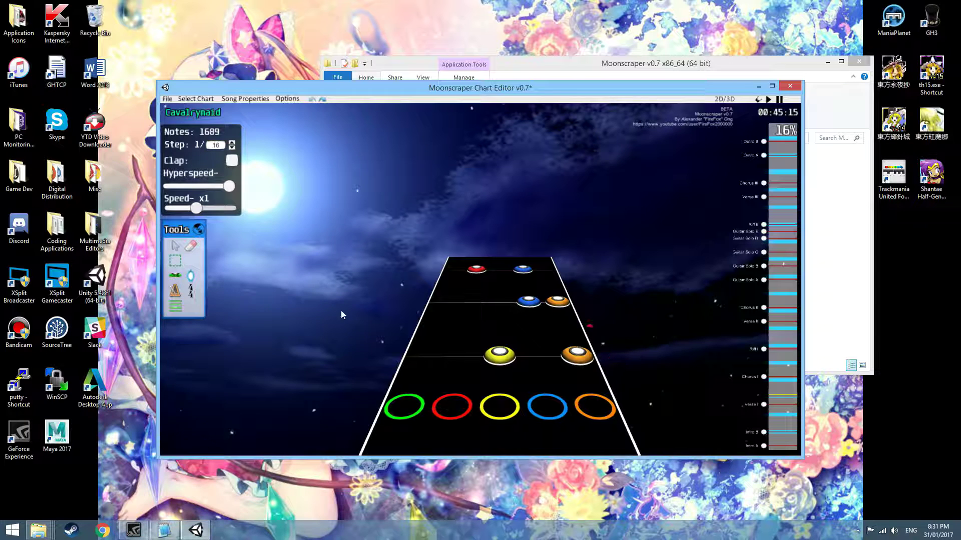
- Switch the tools to the global view and examine the audio waveform and BPM markers along the track
{"action": "left_click", "coordinate": [197, 230]}
{"action": "scroll", "coordinate": [588, 321], "scroll_direction": "down", "scroll_amount": 5}
{"action": "scroll", "coordinate": [587, 320], "scroll_direction": "up", "scroll_amount": 3}
{"action": "scroll", "coordinate": [587, 321], "scroll_direction": "up", "scroll_amount": 9}
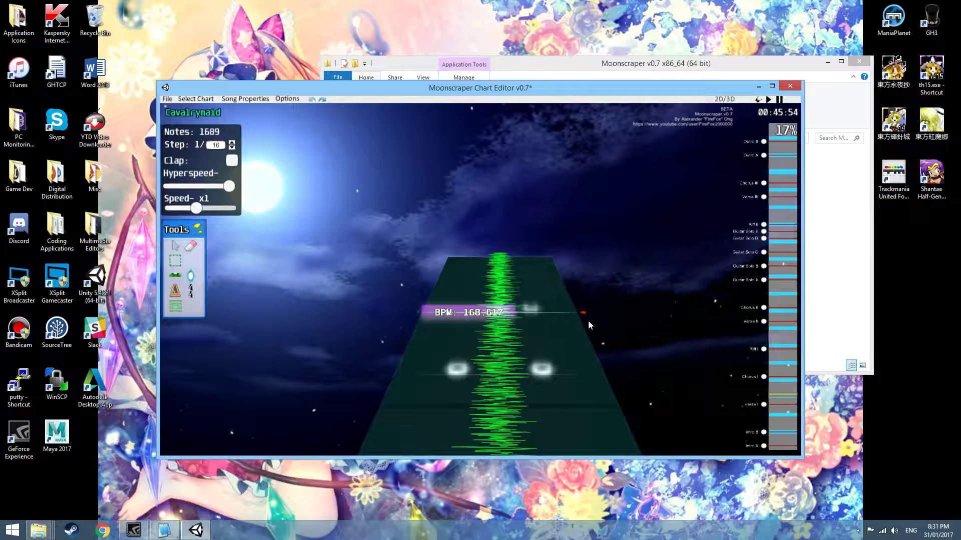
{"action": "scroll", "coordinate": [588, 325], "scroll_direction": "up", "scroll_amount": 1}
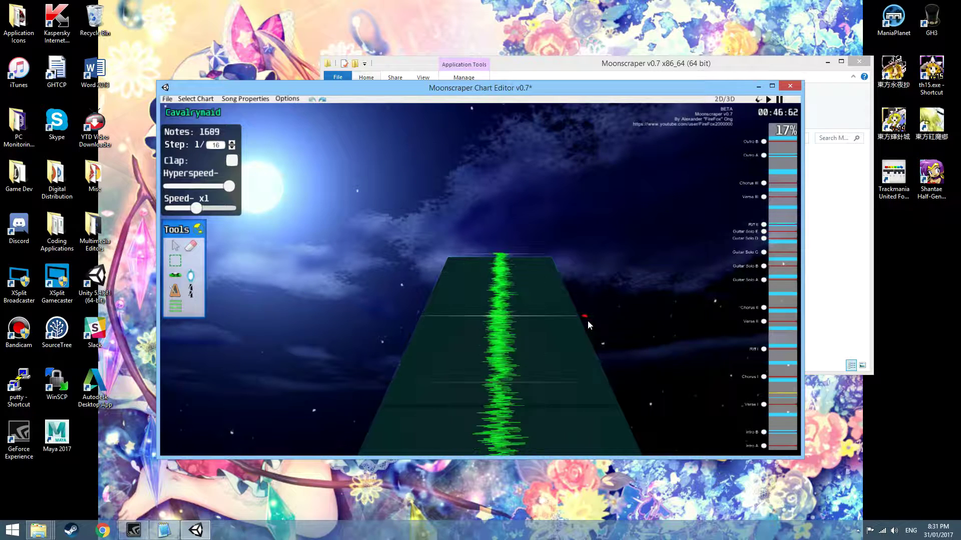
{"action": "scroll", "coordinate": [587, 325], "scroll_direction": "up", "scroll_amount": 1}
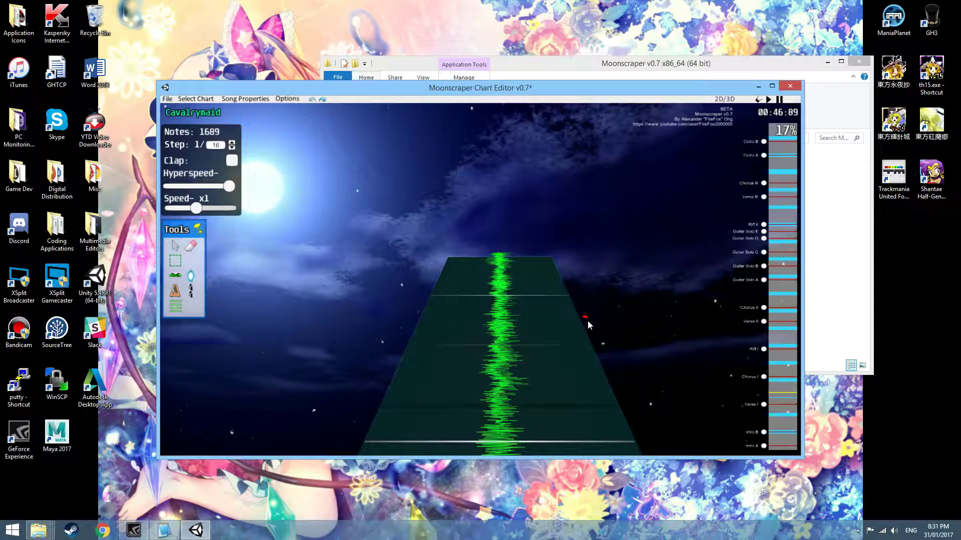
{"action": "scroll", "coordinate": [588, 325], "scroll_direction": "up", "scroll_amount": 4}
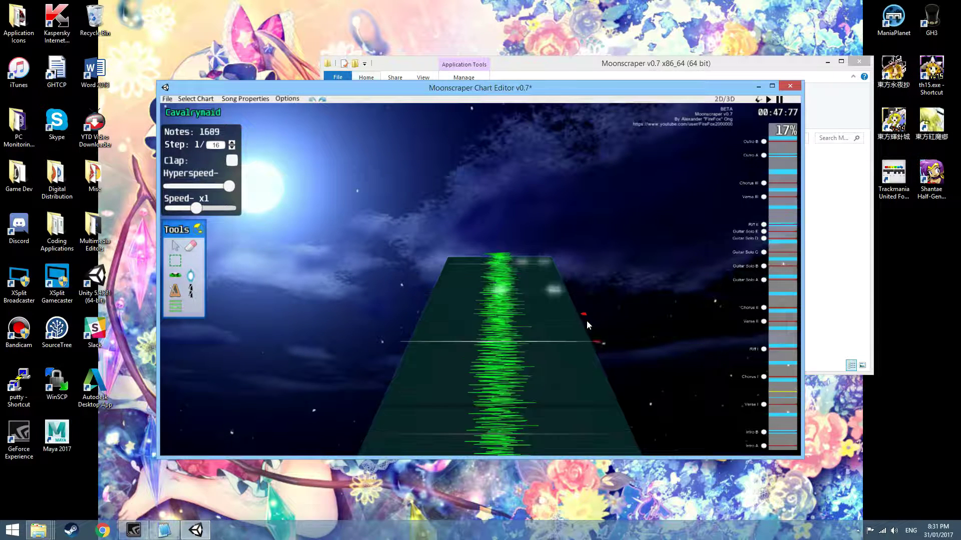
{"action": "scroll", "coordinate": [572, 381], "scroll_direction": "up", "scroll_amount": 2}
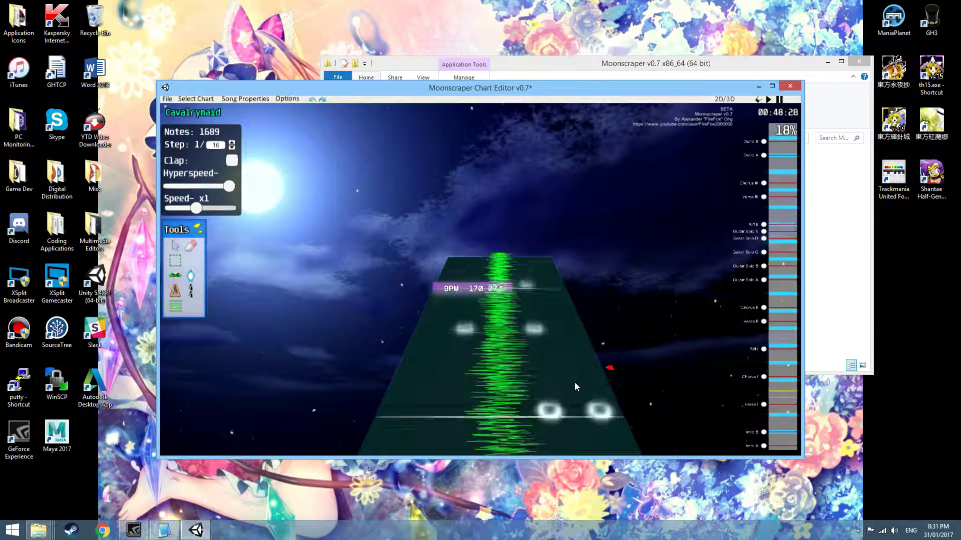
- Review the song's properties and loaded audio files, and close the properties
{"action": "left_click", "coordinate": [251, 98]}
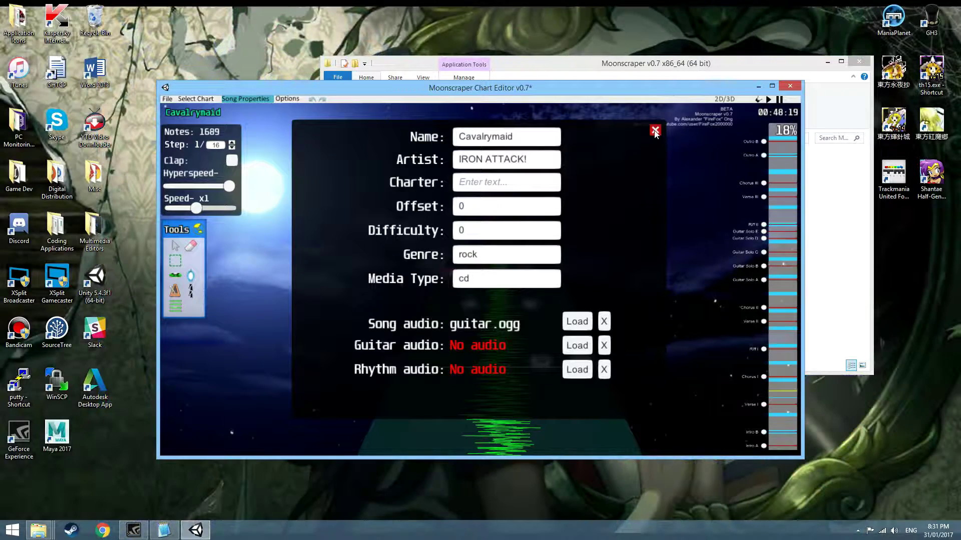
{"action": "left_click", "coordinate": [655, 131]}
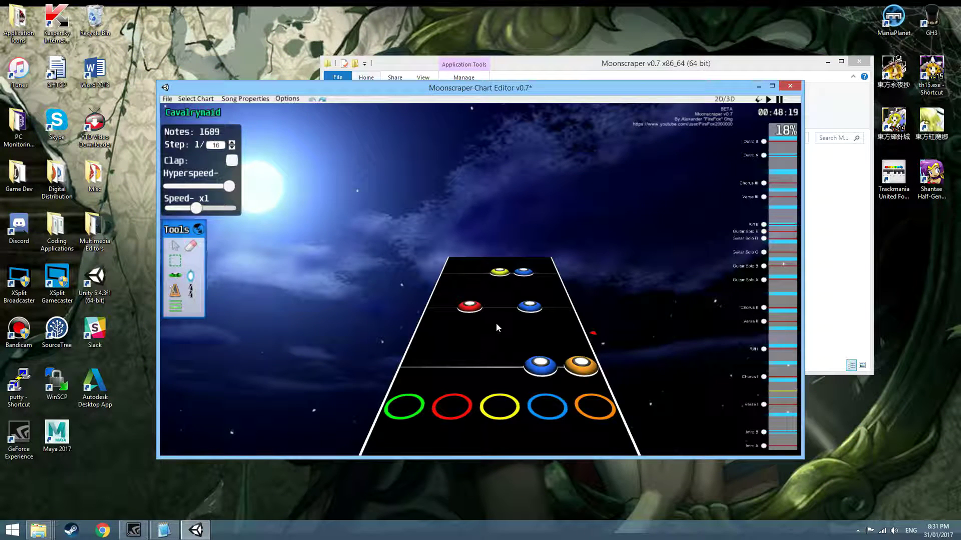
- Group-select the three two-note chords on the visible stretch of highway
{"action": "left_click", "coordinate": [177, 261]}
{"action": "left_click_drag", "start_coordinate": [606, 372], "coordinate": [447, 268]}
{"action": "scroll", "coordinate": [598, 343], "scroll_direction": "up", "scroll_amount": 3}
{"action": "scroll", "coordinate": [606, 336], "scroll_direction": "down", "scroll_amount": 3}
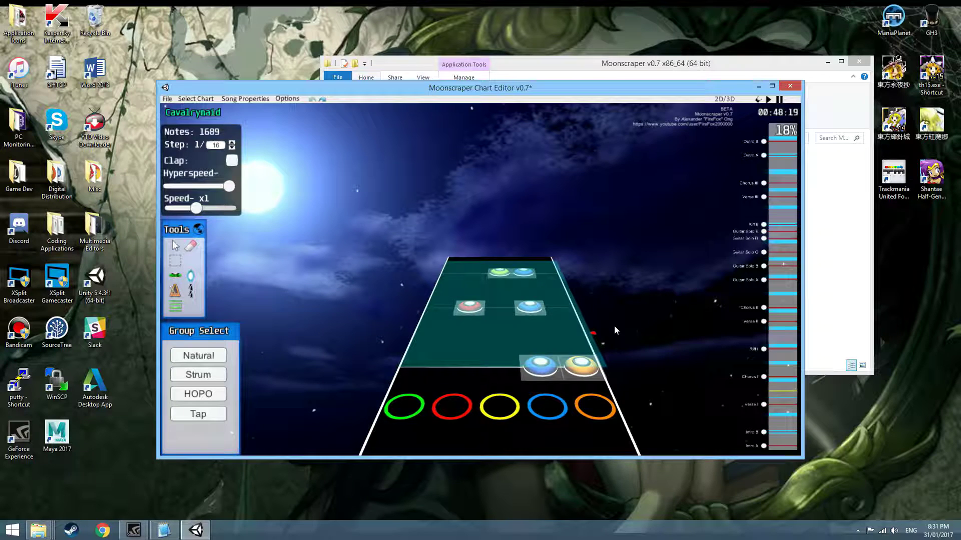
- Redraw the group selection to cover the three chords and the red notes that follow them
{"action": "scroll", "coordinate": [614, 325], "scroll_direction": "up", "scroll_amount": 4}
{"action": "left_click_drag", "start_coordinate": [624, 389], "coordinate": [449, 263]}
{"action": "scroll", "coordinate": [450, 263], "scroll_direction": "down", "scroll_amount": 5}
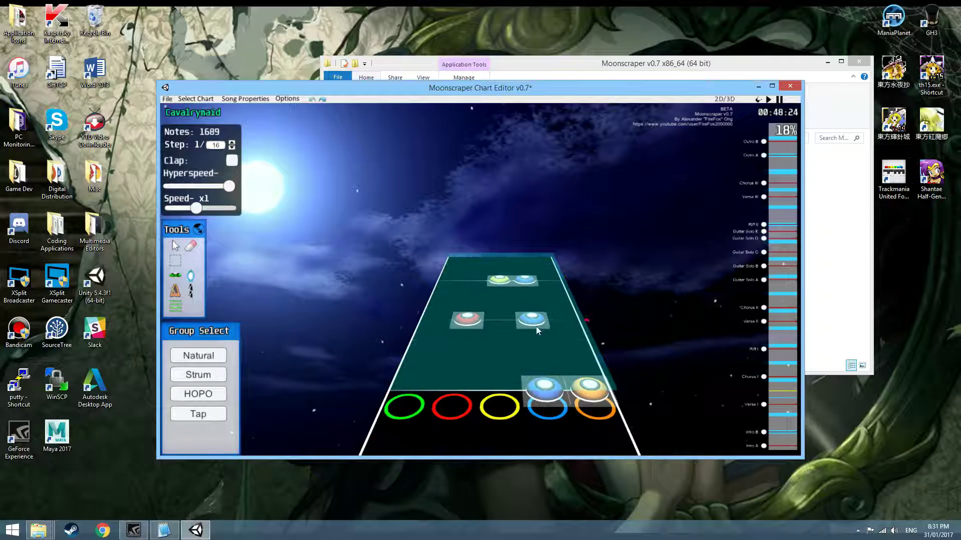
{"action": "scroll", "coordinate": [532, 371], "scroll_direction": "down", "scroll_amount": 3}
{"action": "scroll", "coordinate": [532, 371], "scroll_direction": "up", "scroll_amount": 3}
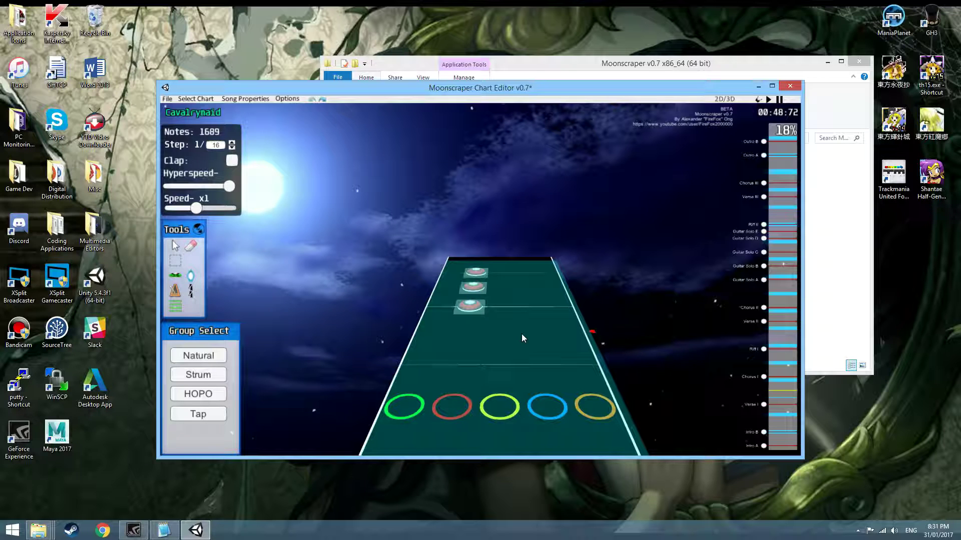
- Try further group selections over the run of red notes and the preceding chords, and clear the selection
{"action": "scroll", "coordinate": [521, 334], "scroll_direction": "up", "scroll_amount": 1}
{"action": "left_click_drag", "start_coordinate": [569, 367], "coordinate": [449, 275]}
{"action": "left_click", "coordinate": [511, 349]}
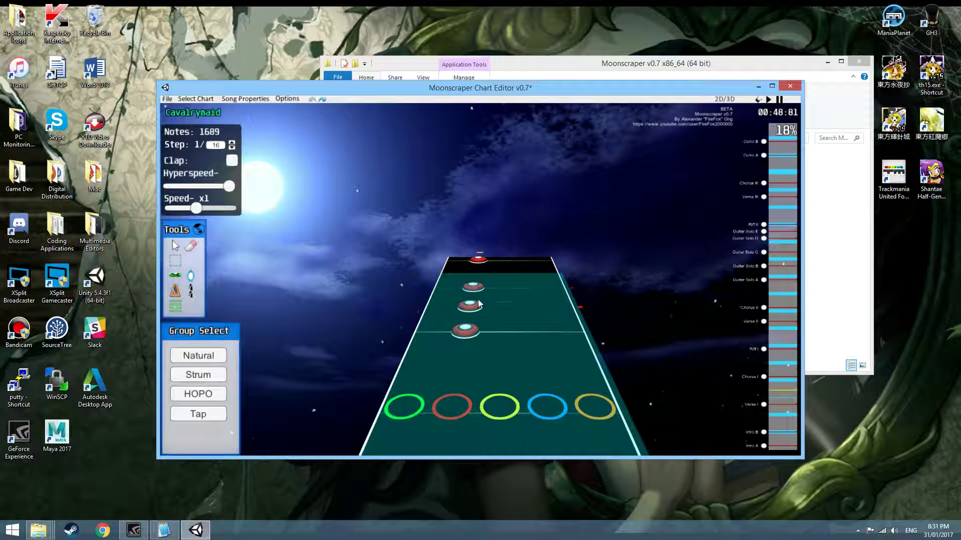
{"action": "scroll", "coordinate": [495, 303], "scroll_direction": "down", "scroll_amount": 2}
{"action": "scroll", "coordinate": [524, 351], "scroll_direction": "up", "scroll_amount": 2}
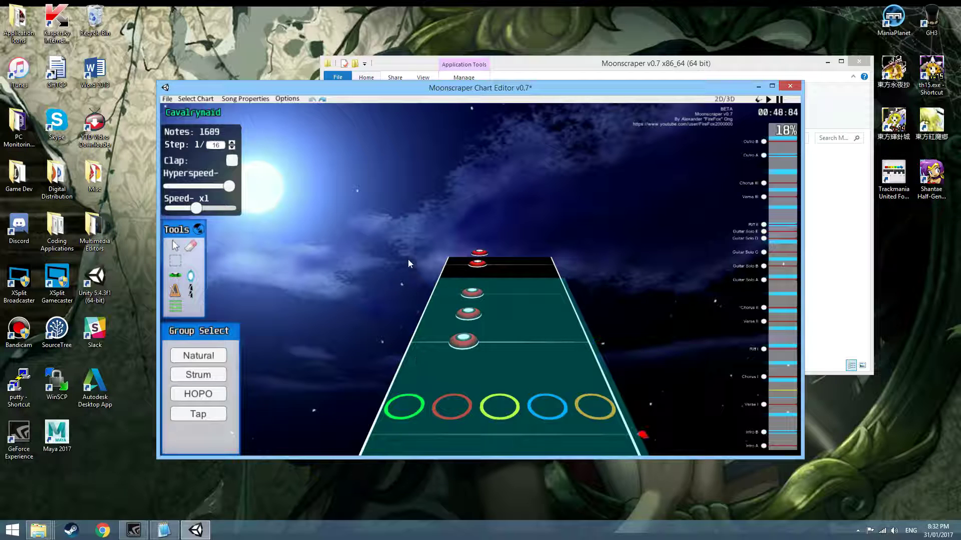
{"action": "left_click_drag", "start_coordinate": [409, 255], "coordinate": [707, 438]}
{"action": "scroll", "coordinate": [668, 346], "scroll_direction": "down", "scroll_amount": 5}
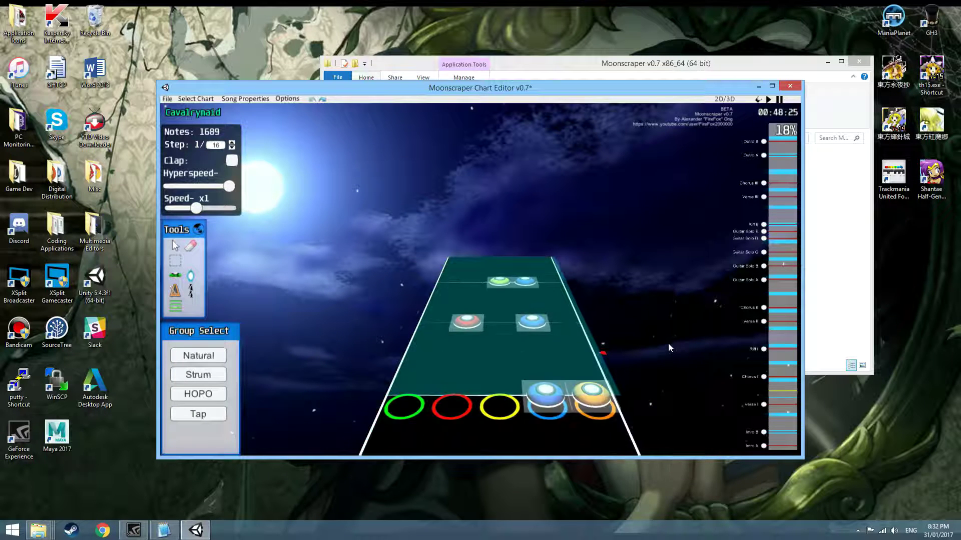
{"action": "scroll", "coordinate": [637, 328], "scroll_direction": "up", "scroll_amount": 2}
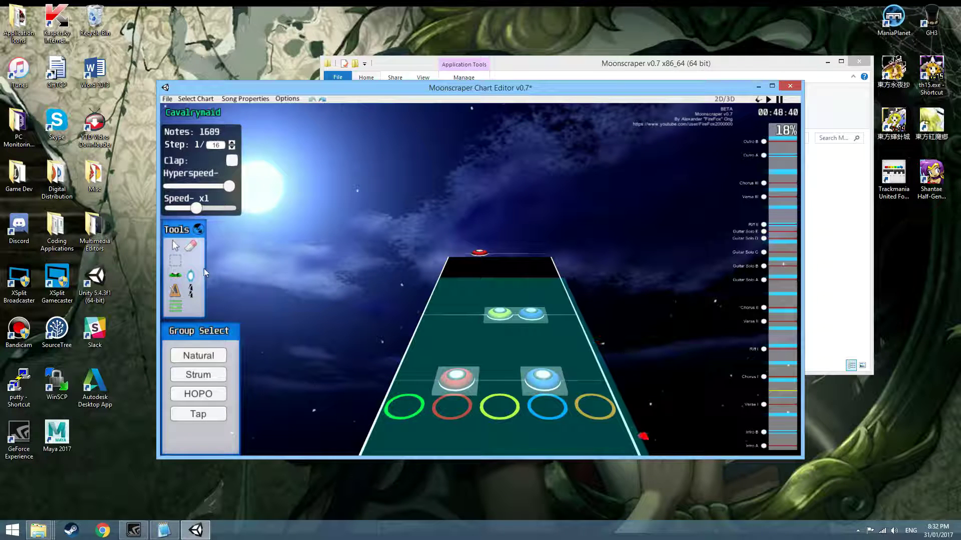
{"action": "left_click", "coordinate": [175, 261]}
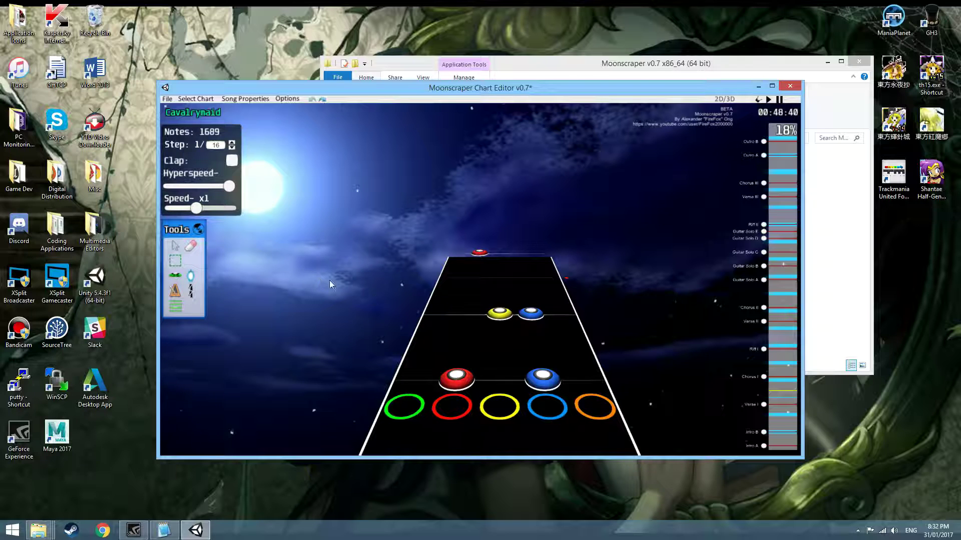
- Close the chart editor without saving the changes
{"action": "left_click", "coordinate": [796, 87]}
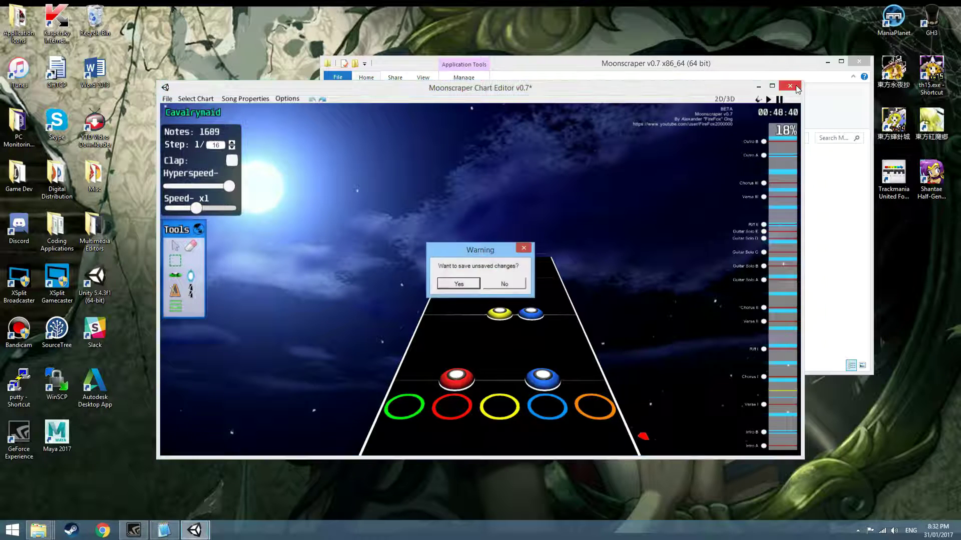
{"action": "left_click", "coordinate": [504, 284]}
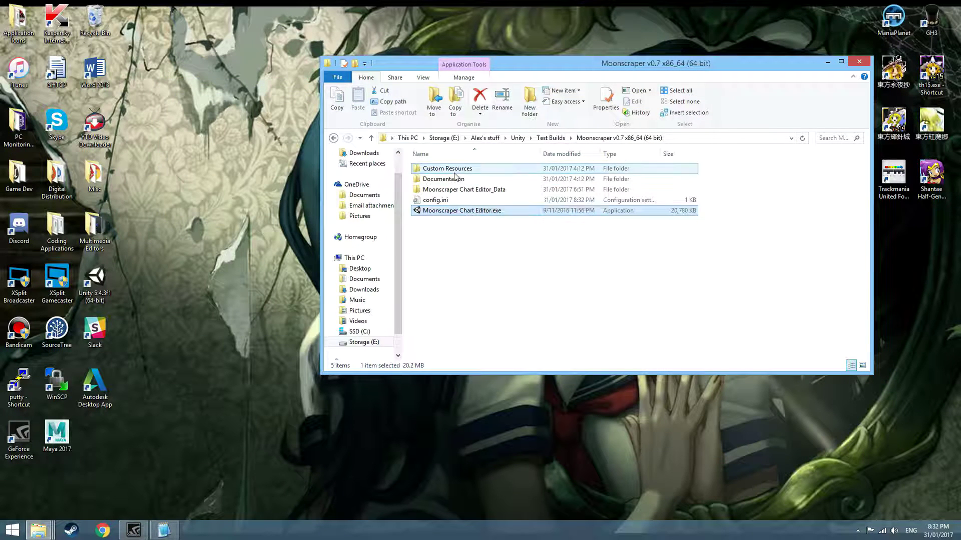
- Switch to the Test Builds folder in File Explorer and open Filenames.txt from its Custom Resources folder
{"action": "left_click", "coordinate": [38, 530]}
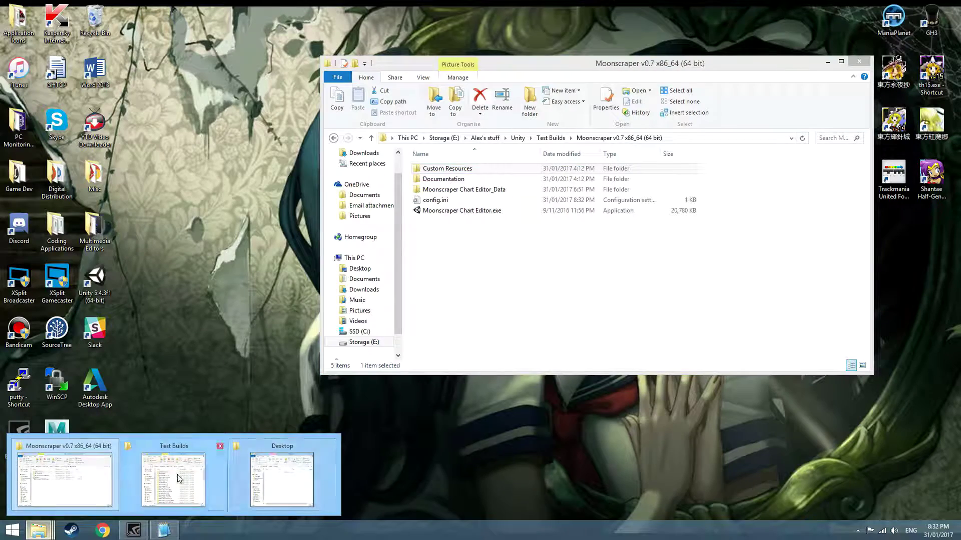
{"action": "left_click", "coordinate": [179, 479]}
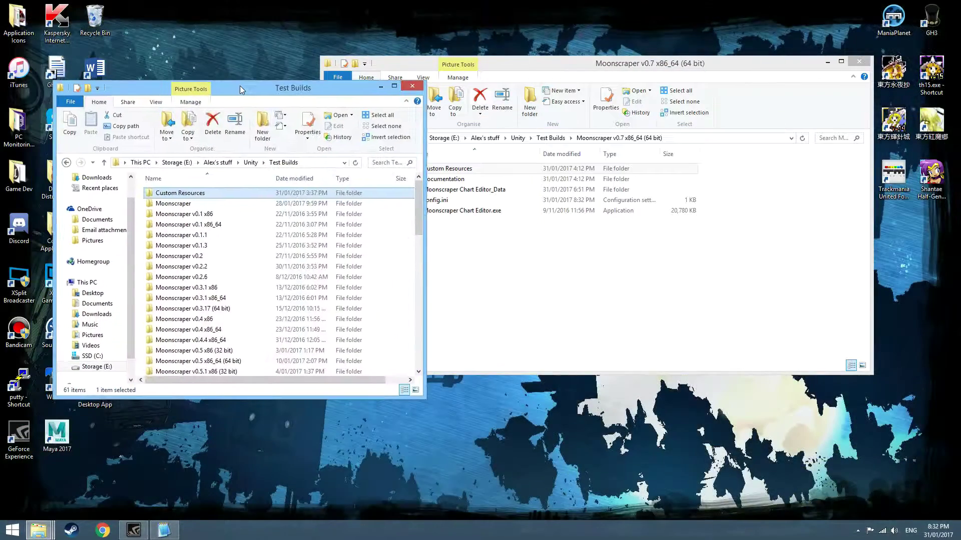
{"action": "double_click", "coordinate": [210, 194]}
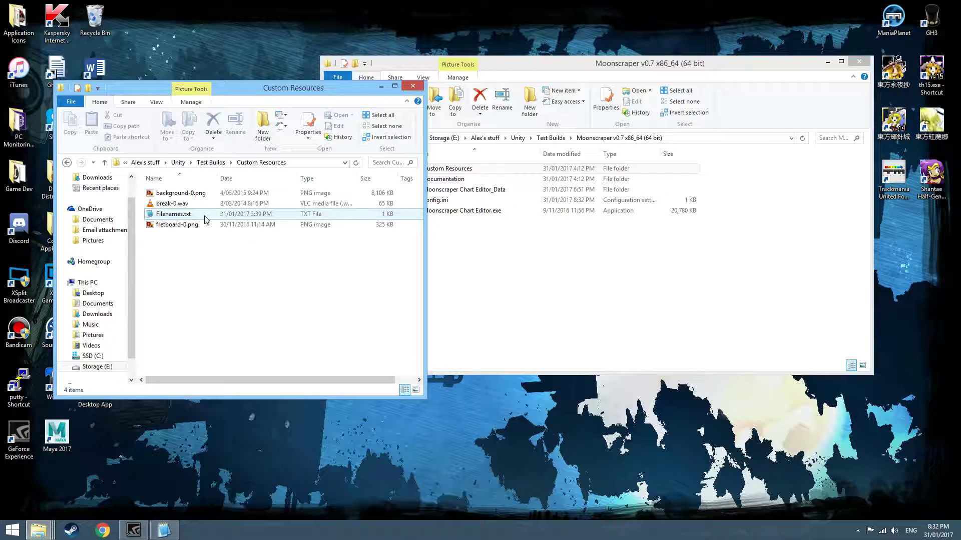
{"action": "left_click", "coordinate": [205, 219]}
{"action": "double_click", "coordinate": [206, 219]}
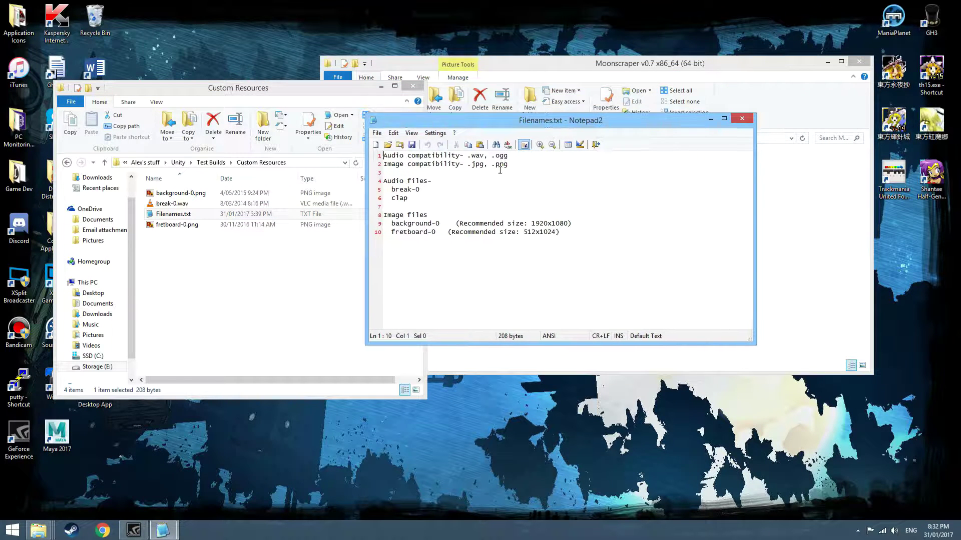
- Highlight the compatible file formats and the required audio and image file names, and close Filenames.txt
{"action": "left_click_drag", "start_coordinate": [515, 165], "coordinate": [383, 155]}
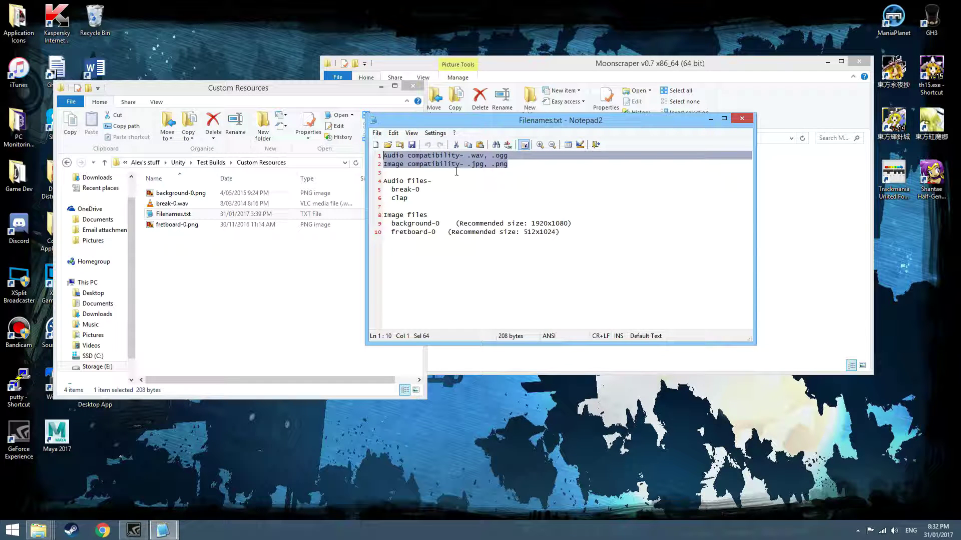
{"action": "left_click_drag", "start_coordinate": [392, 190], "coordinate": [427, 240]}
{"action": "left_click", "coordinate": [742, 119]}
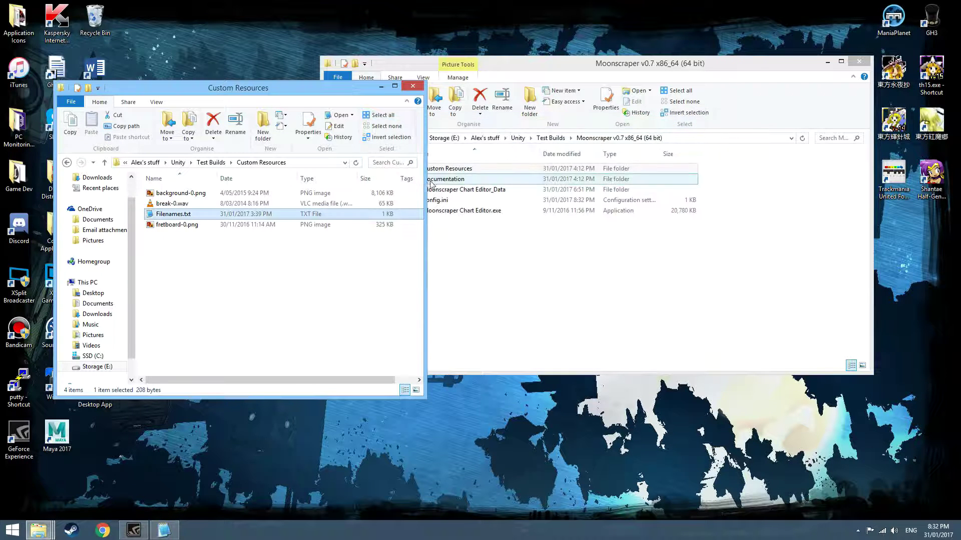
- Replace the Custom Resources folder in Moonscraper v0.7 x86_64 (64 bit) with the one from Test Builds
{"action": "left_click", "coordinate": [210, 163]}
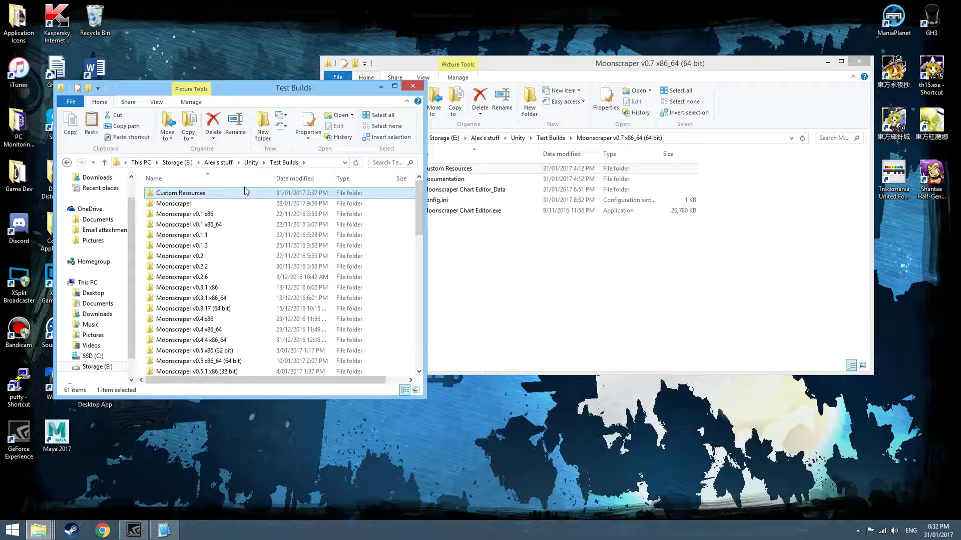
{"action": "left_click", "coordinate": [491, 236]}
{"action": "left_click", "coordinate": [450, 169]}
{"action": "key", "text": "Delete"}
{"action": "key", "text": "ctrl+z"}
- Launch Moonscraper Chart Editor.exe and check the custom background and fretboard
{"action": "double_click", "coordinate": [472, 211]}
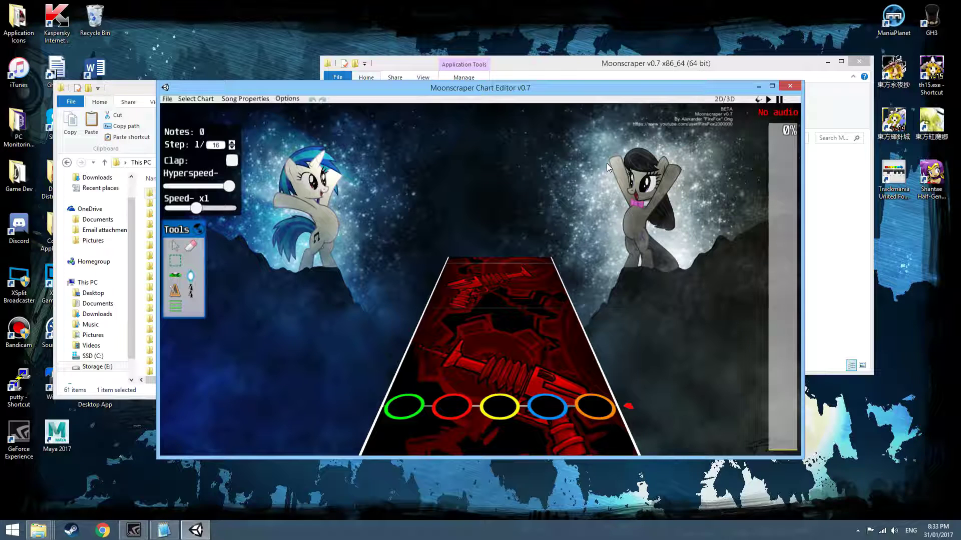
{"action": "scroll", "coordinate": [529, 335], "scroll_direction": "up", "scroll_amount": 8}
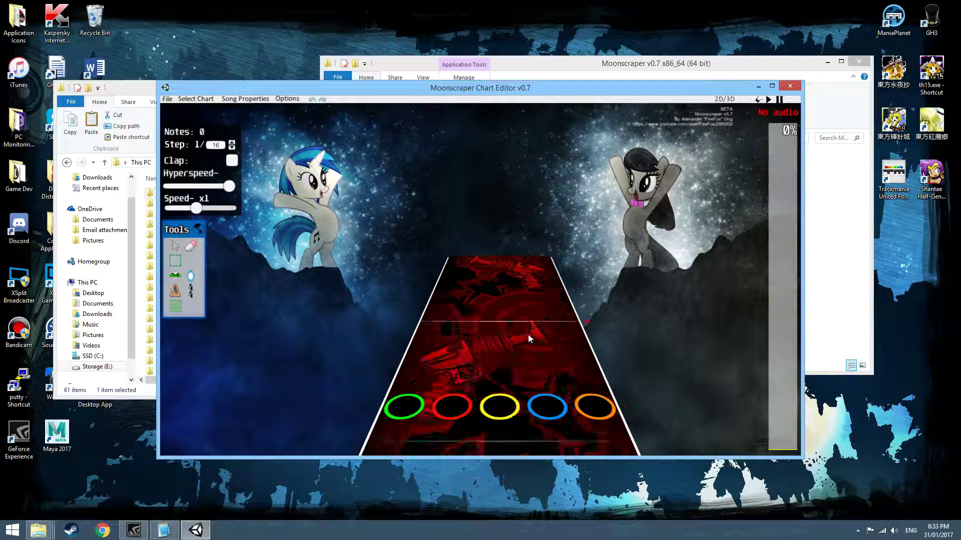
- Load the chart from the Destruction Armeggadon (Underchart) folder inside the Charts folder
{"action": "scroll", "coordinate": [535, 334], "scroll_direction": "up", "scroll_amount": 10}
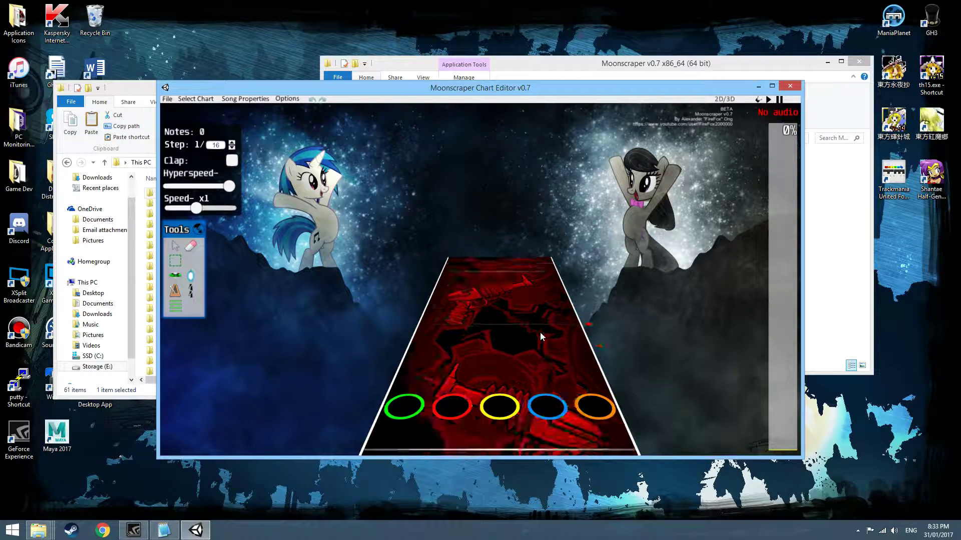
{"action": "scroll", "coordinate": [550, 339], "scroll_direction": "up", "scroll_amount": 10}
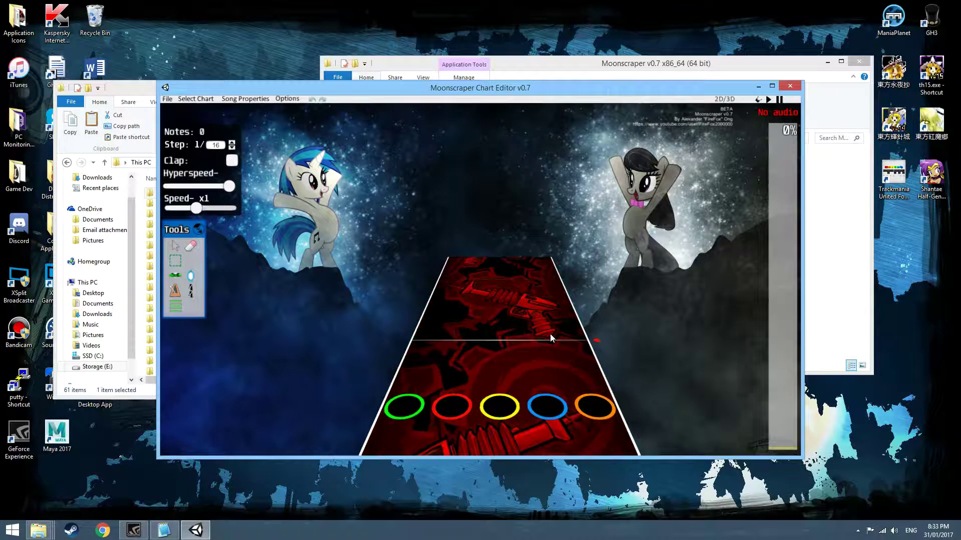
{"action": "scroll", "coordinate": [550, 339], "scroll_direction": "up", "scroll_amount": 5}
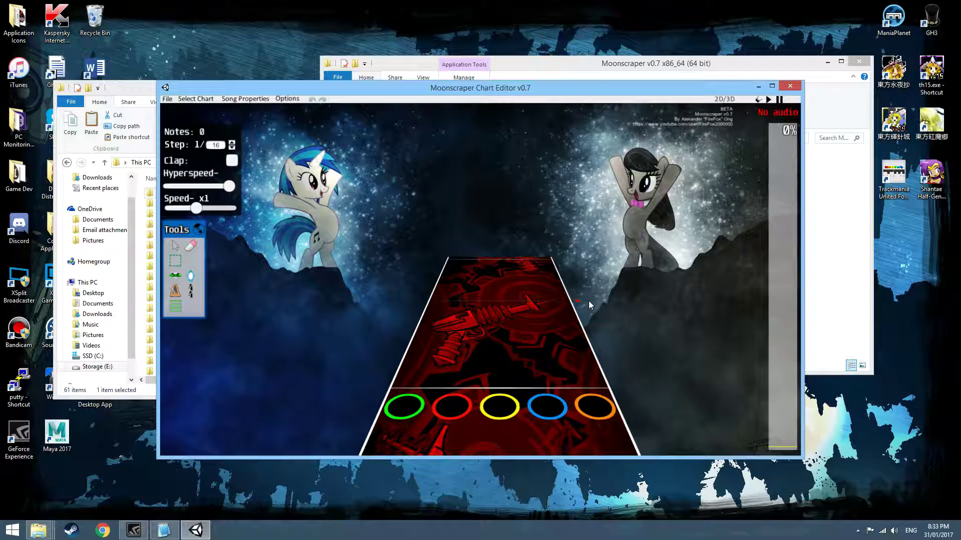
{"action": "left_click", "coordinate": [170, 101]}
{"action": "left_click", "coordinate": [176, 128]}
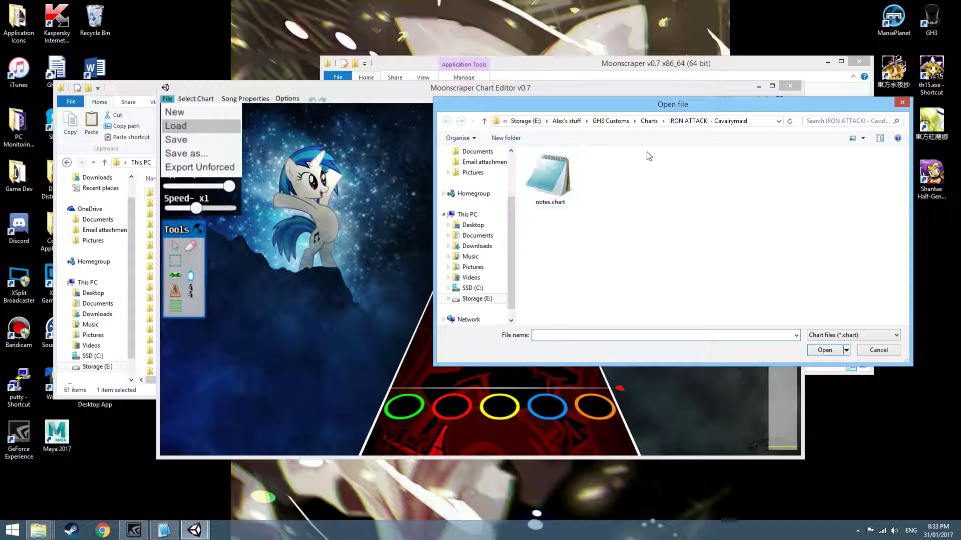
{"action": "left_click", "coordinate": [649, 122]}
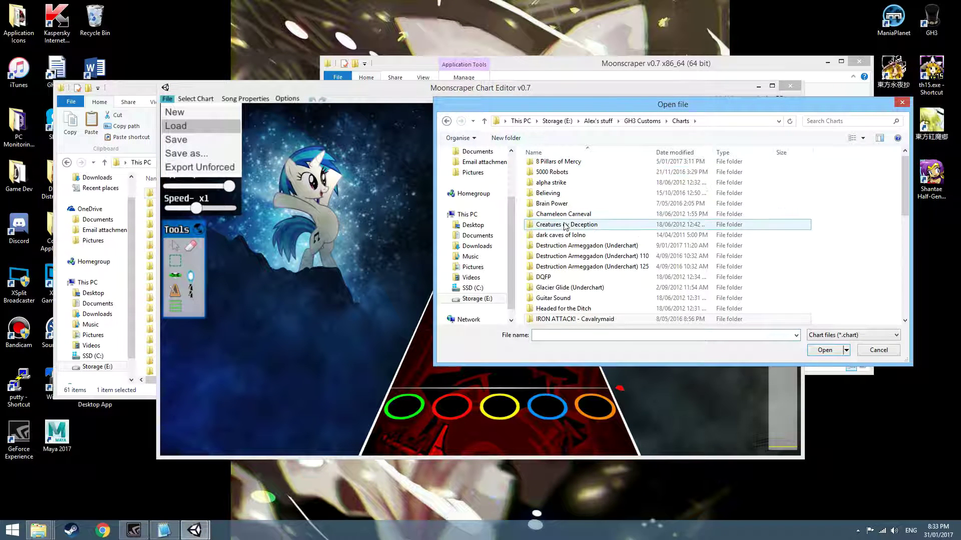
{"action": "double_click", "coordinate": [573, 246]}
{"action": "left_click", "coordinate": [575, 199]}
{"action": "double_click", "coordinate": [575, 200]}
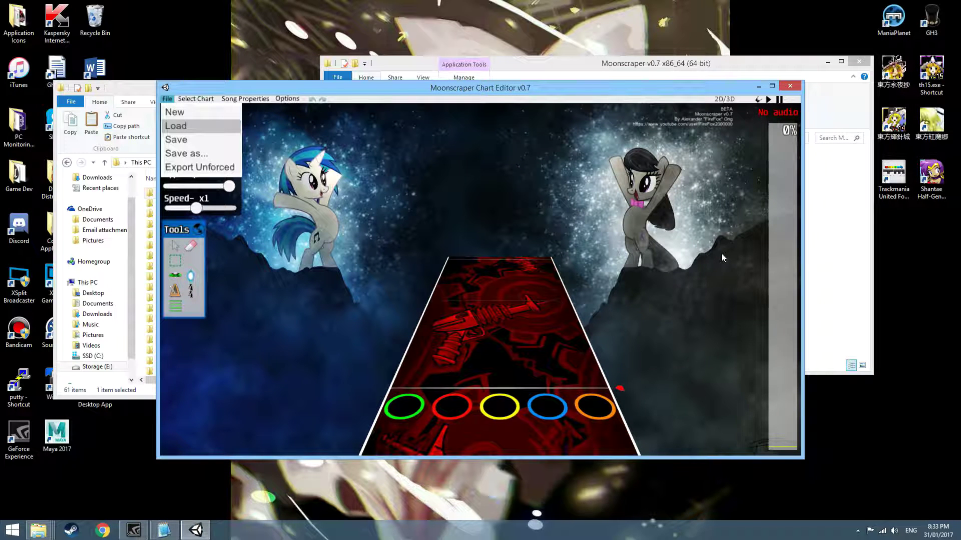
- Jump to about 51% of the song and toggle between the global view and the chart view
{"action": "left_click", "coordinate": [784, 277]}
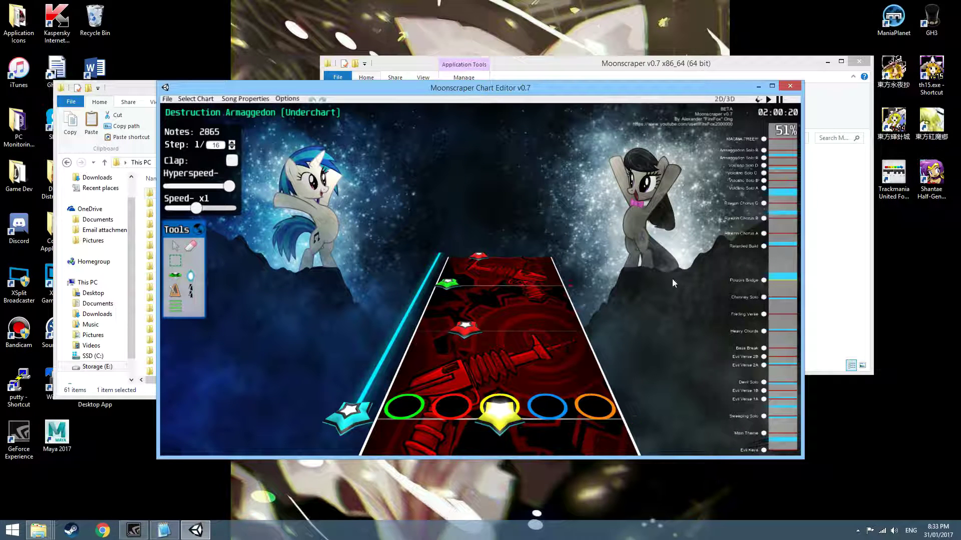
{"action": "key", "text": "g"}
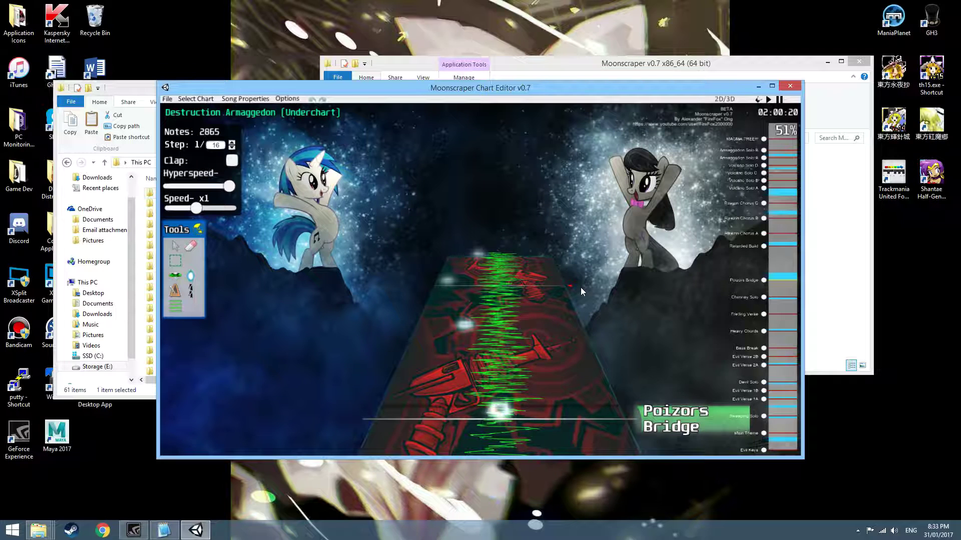
{"action": "key", "text": "space"}
{"action": "key", "text": "space"}
{"action": "key", "text": "space"}
{"action": "key", "text": "space"}
{"action": "key", "text": "space"}
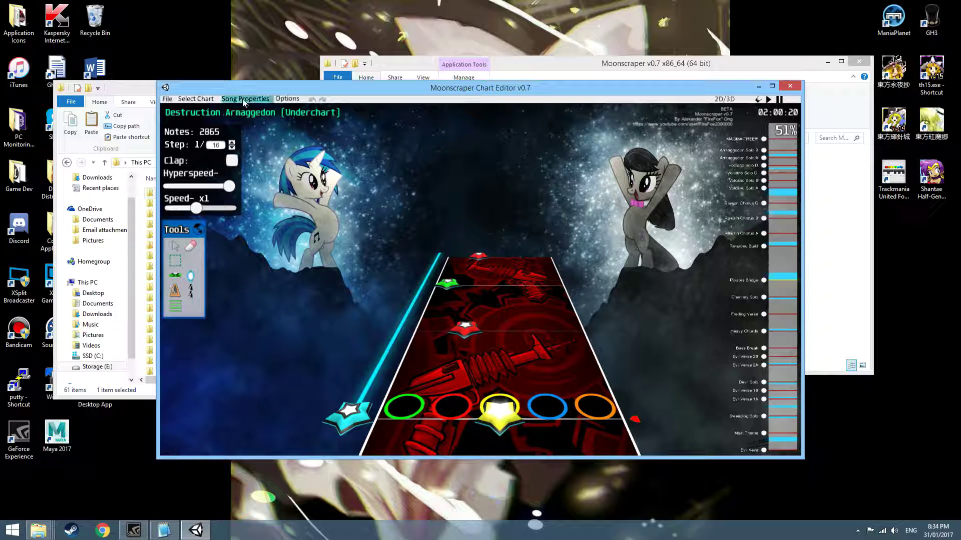
- Review the song's properties and assigned audio tracks, and look over the available editor options
{"action": "left_click", "coordinate": [275, 100]}
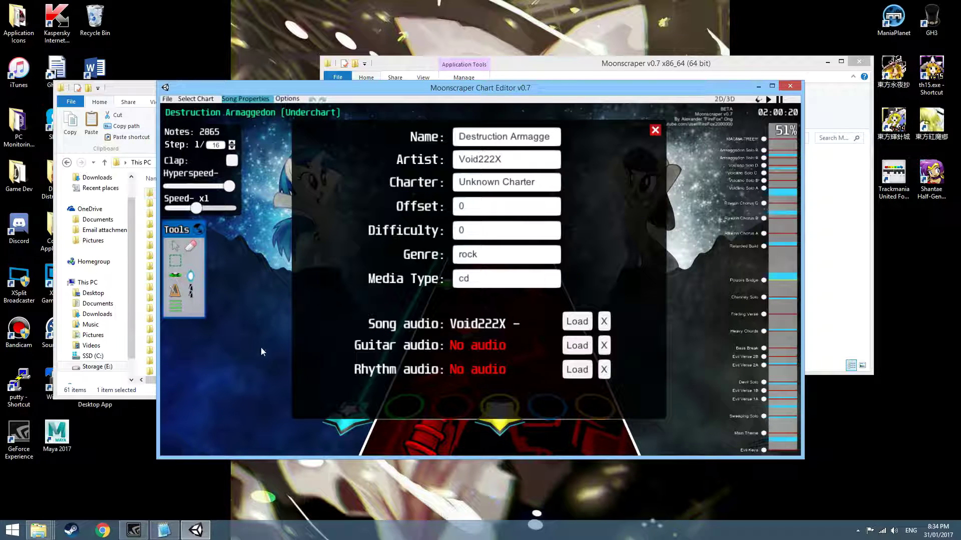
{"action": "left_click", "coordinate": [244, 350]}
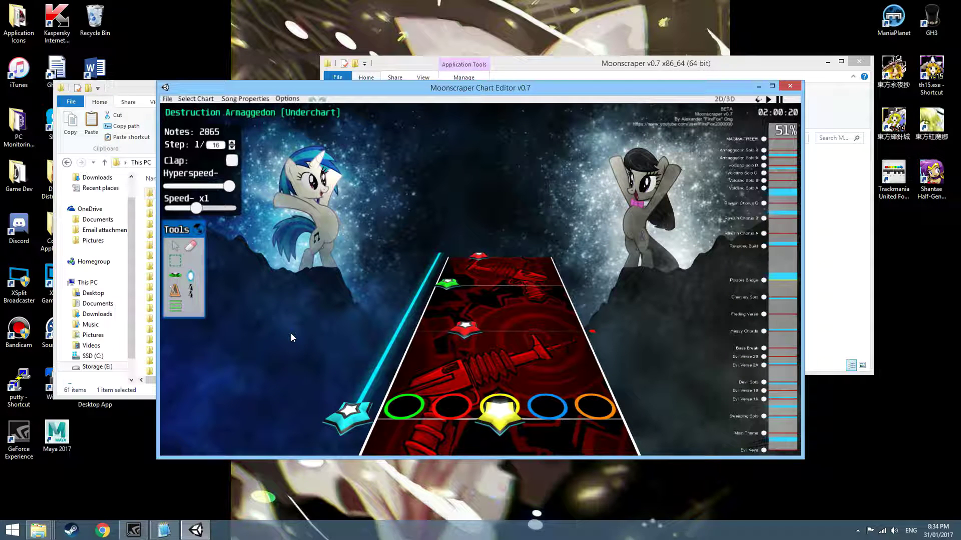
{"action": "left_click", "coordinate": [287, 100]}
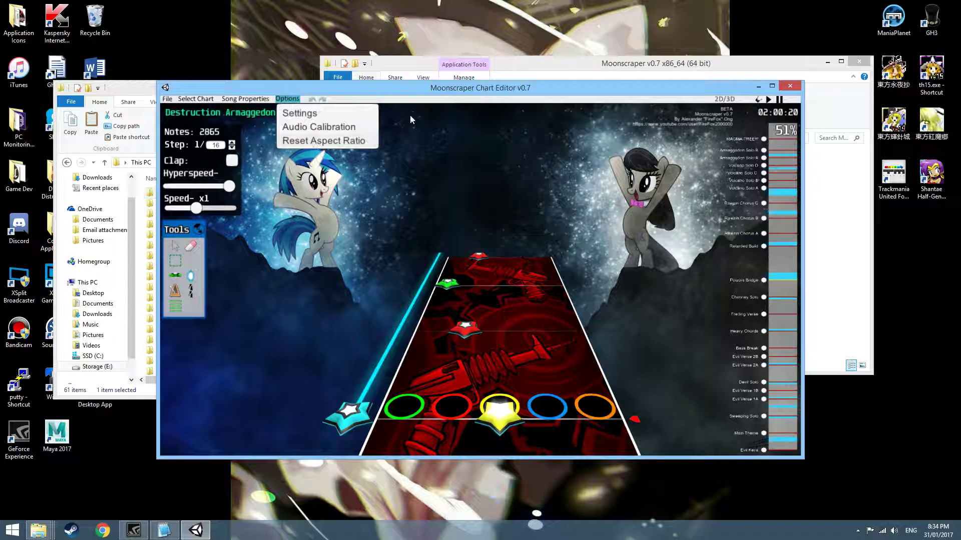
{"action": "left_click", "coordinate": [473, 121]}
- Resize the editor window to be taller and narrower, and reset its aspect ratio
{"action": "left_click_drag", "start_coordinate": [155, 83], "coordinate": [197, 8]}
{"action": "left_click", "coordinate": [519, 93]}
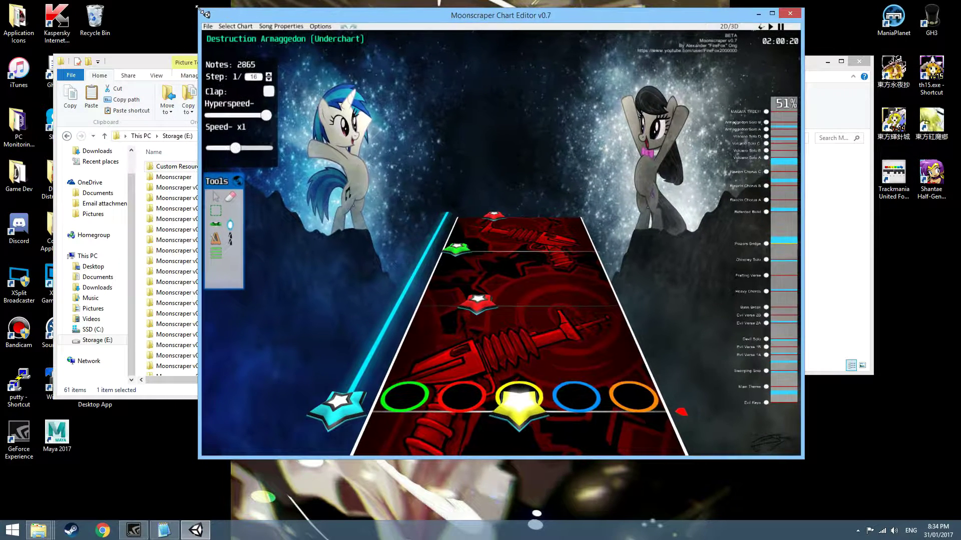
{"action": "left_click", "coordinate": [328, 28]}
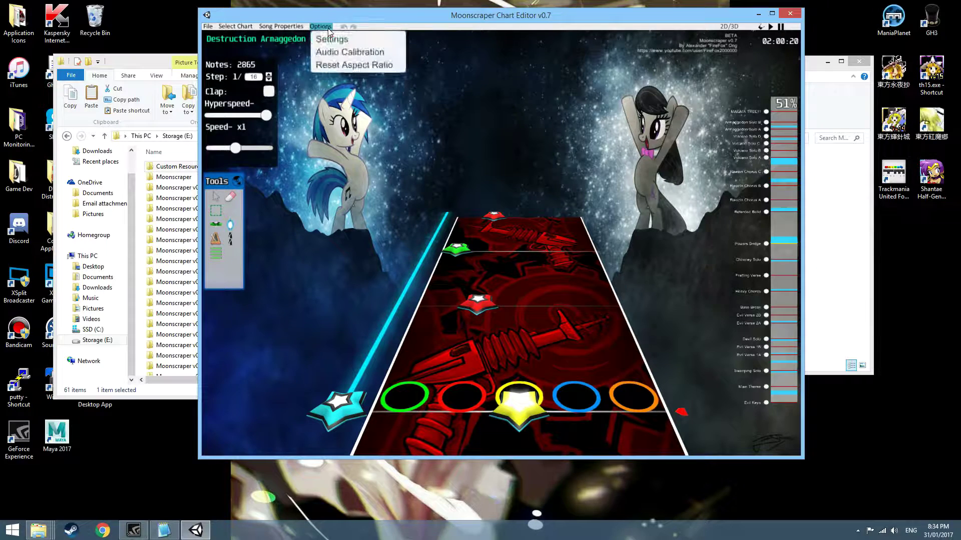
{"action": "left_click", "coordinate": [352, 66]}
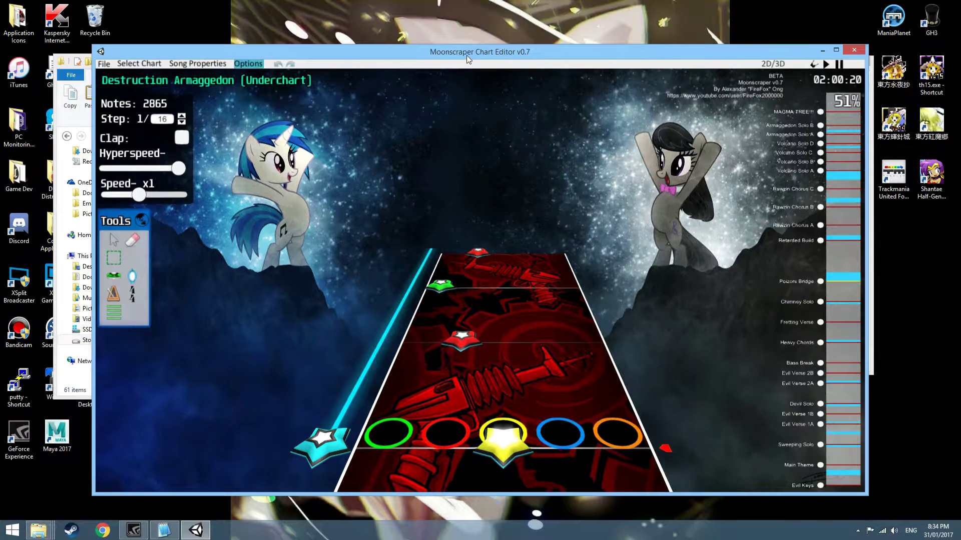
{"action": "left_click_drag", "start_coordinate": [466, 55], "coordinate": [436, 40]}
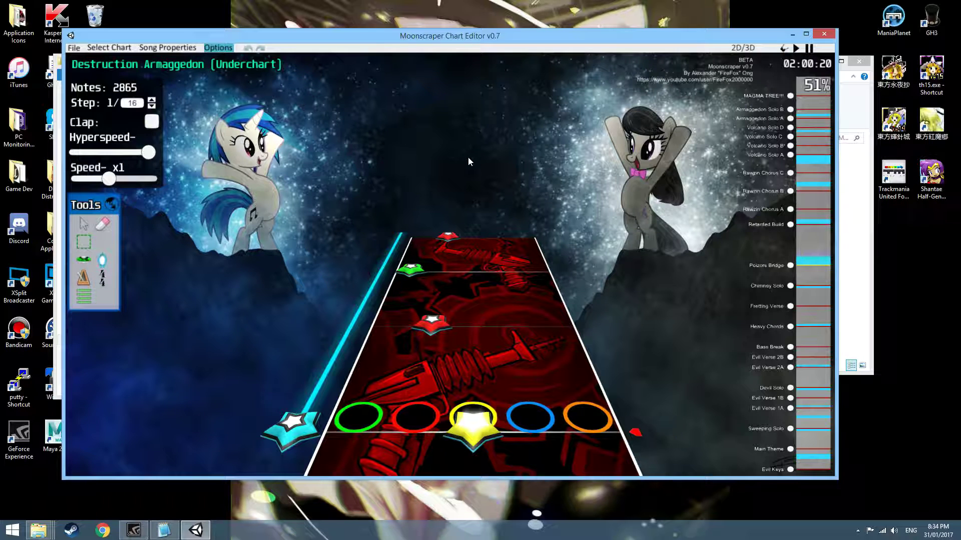
- Remove the song audio in the song properties and look through the chart's notes without audio
{"action": "left_click", "coordinate": [184, 47]}
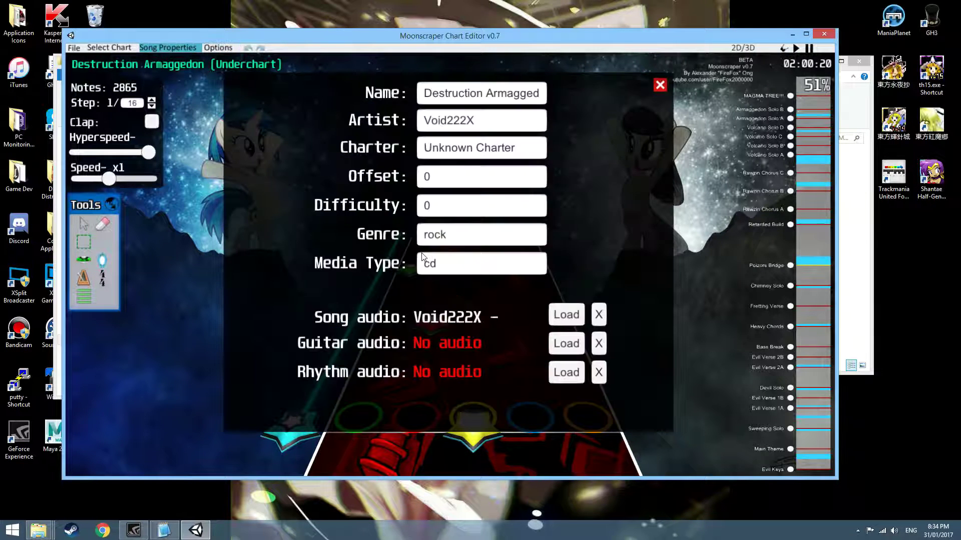
{"action": "left_click", "coordinate": [597, 315]}
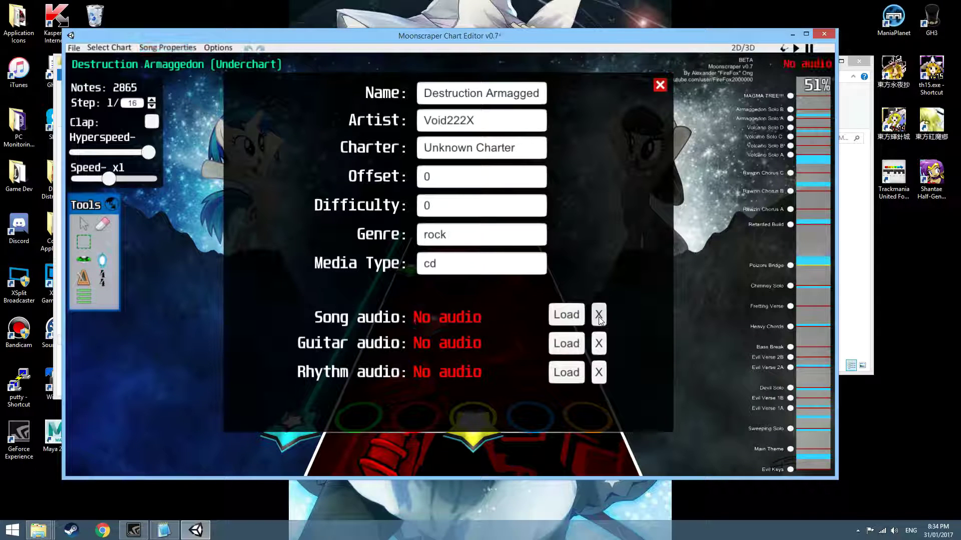
{"action": "left_click", "coordinate": [660, 86]}
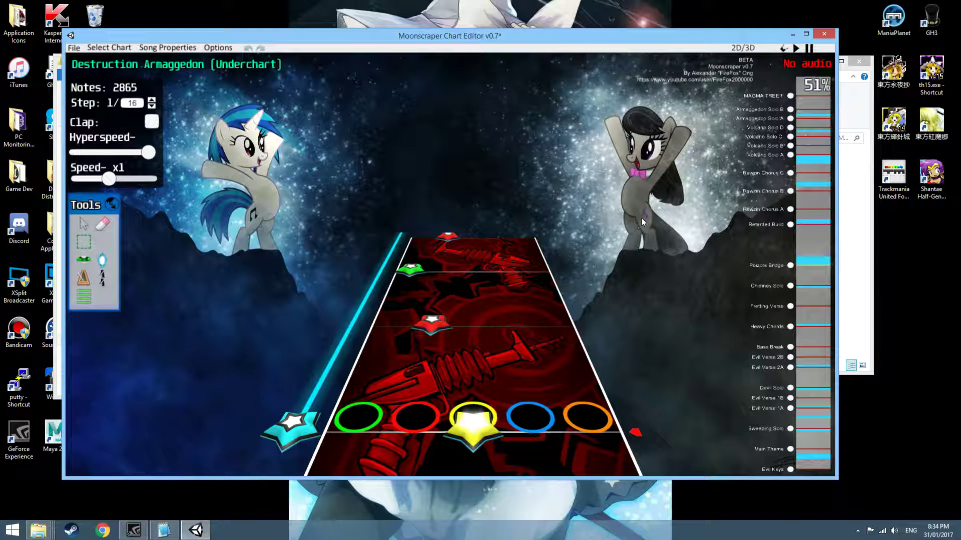
{"action": "scroll", "coordinate": [640, 218], "scroll_direction": "up", "scroll_amount": 3}
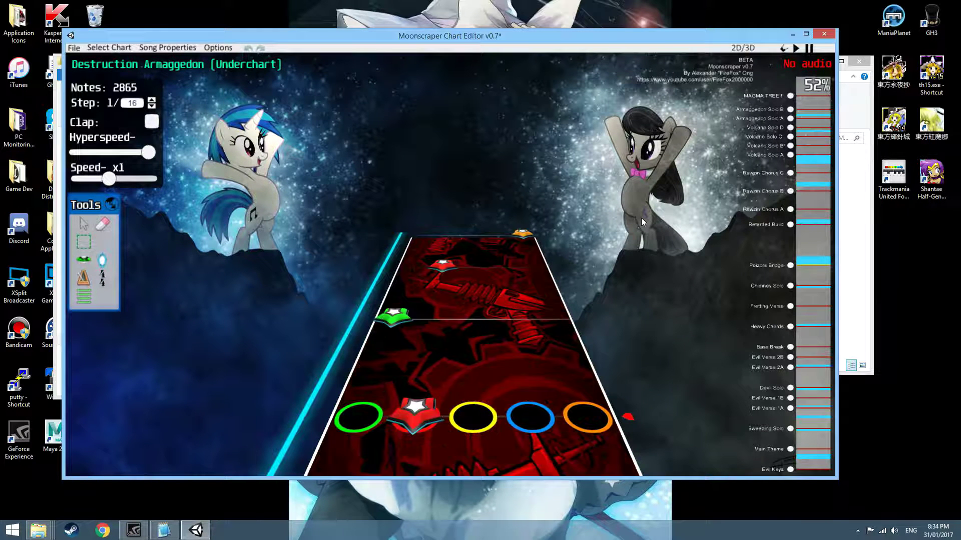
{"action": "scroll", "coordinate": [641, 217], "scroll_direction": "up", "scroll_amount": 5}
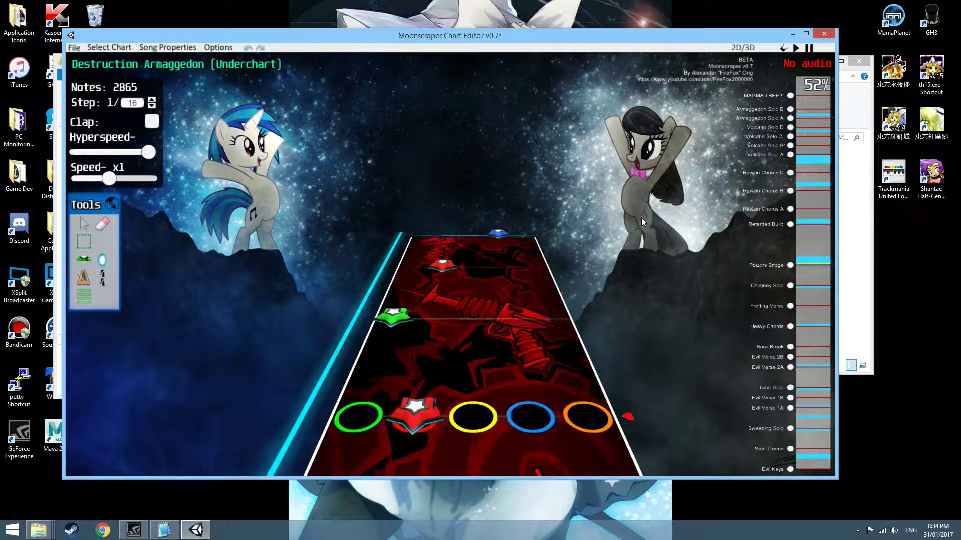
{"action": "scroll", "coordinate": [630, 214], "scroll_direction": "down", "scroll_amount": 5}
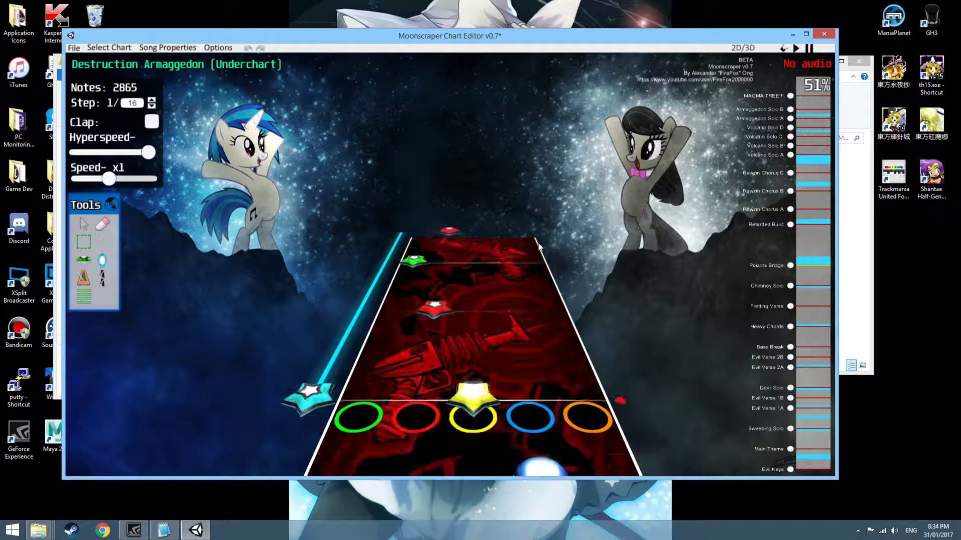